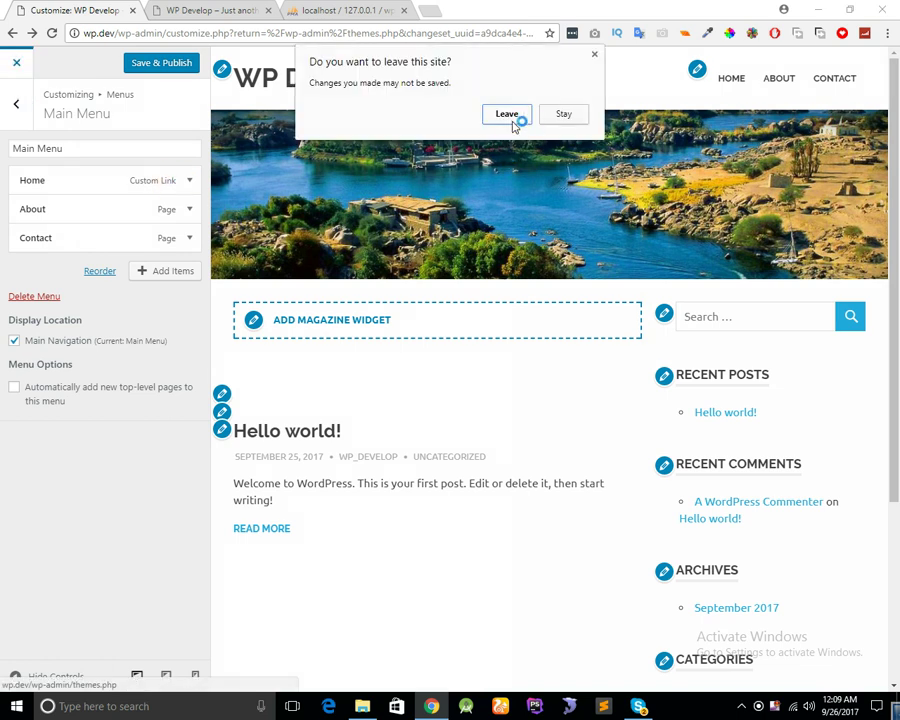
# Leave the theme customizer without saving and open the page for adding new plugins
pyautogui.click(510, 115)
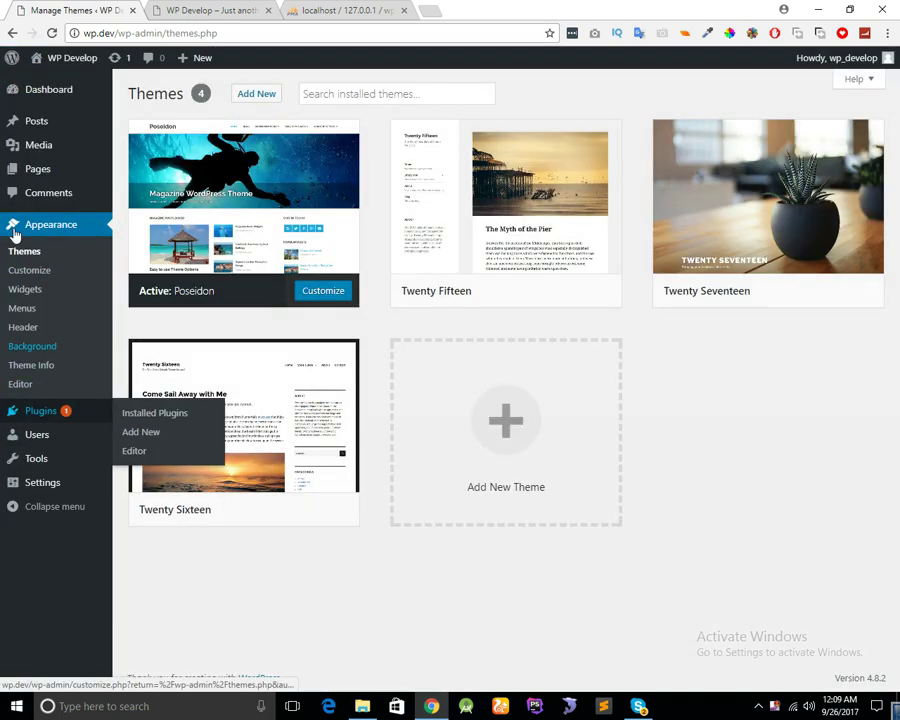
pyautogui.click(30, 366)
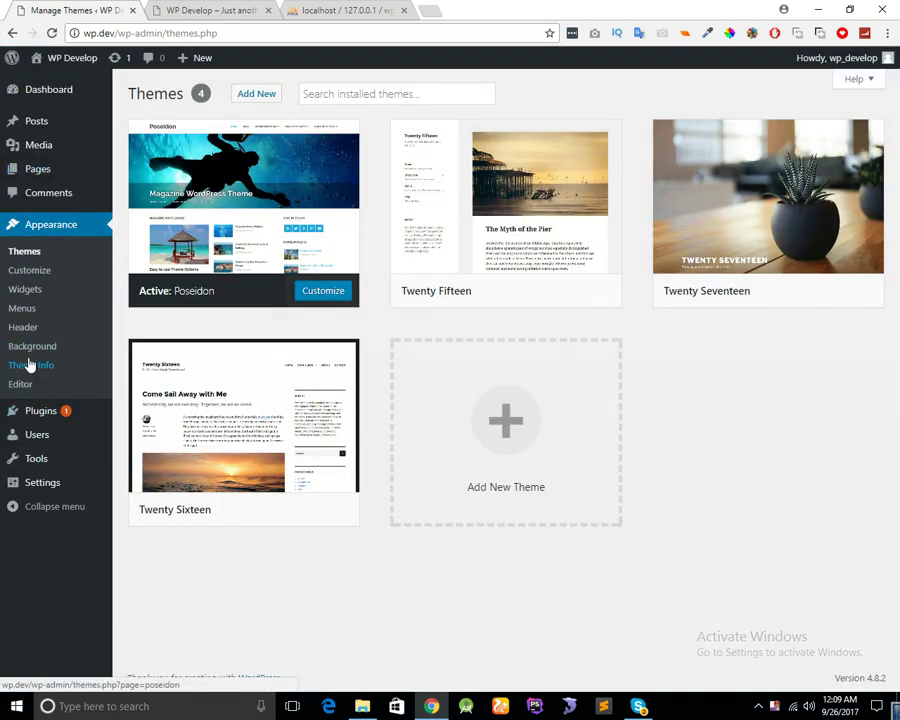
pyautogui.click(26, 248)
pyautogui.click(38, 410)
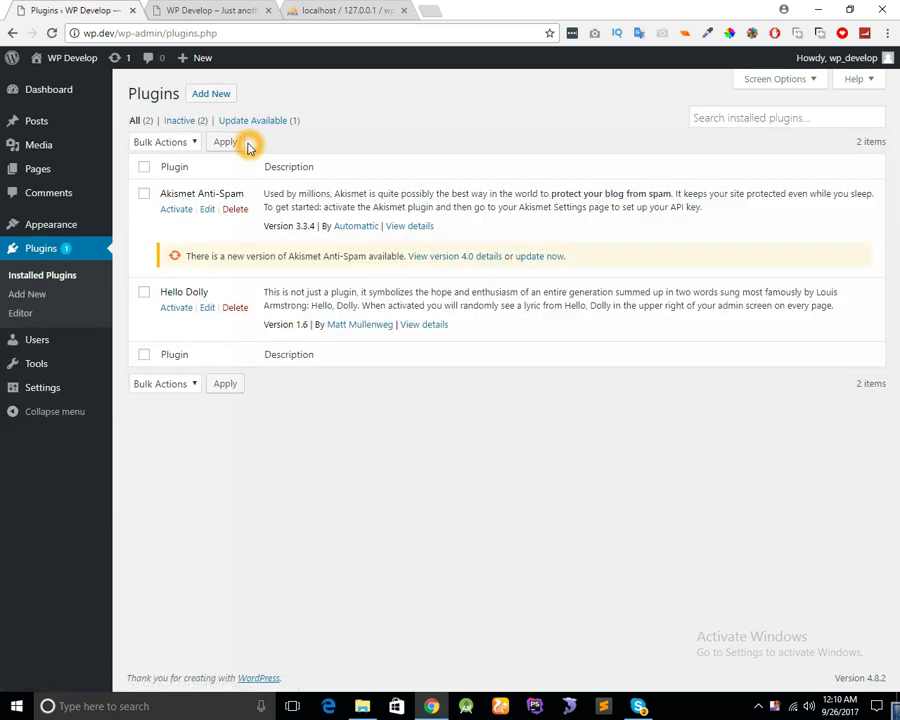
pyautogui.click(211, 94)
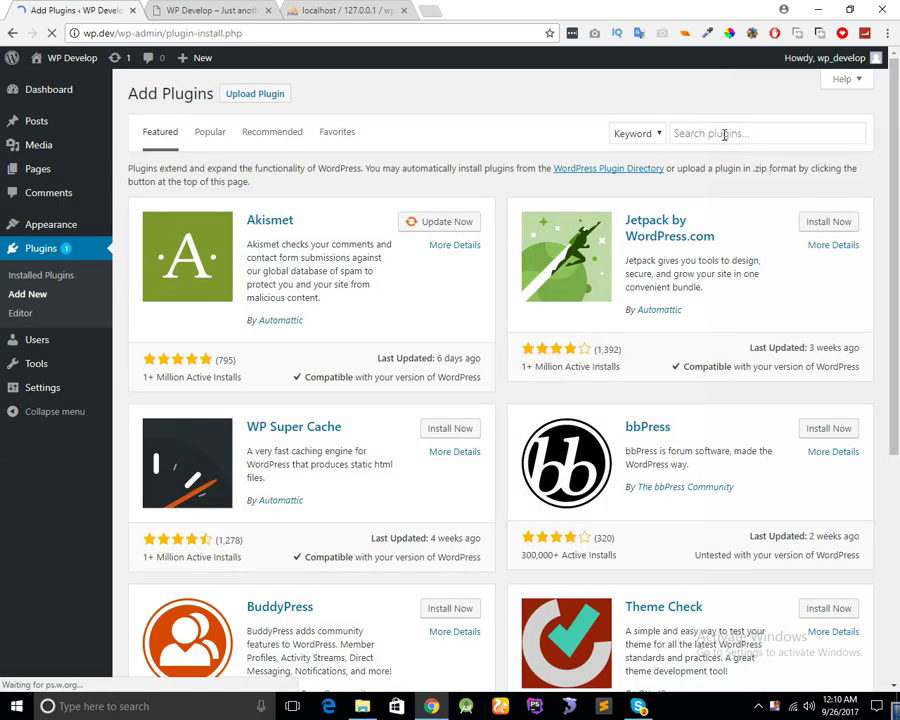
# Search the plugin directory by keyword for "sm youtube", entering the term again if the results do not load
pyautogui.click(724, 134)
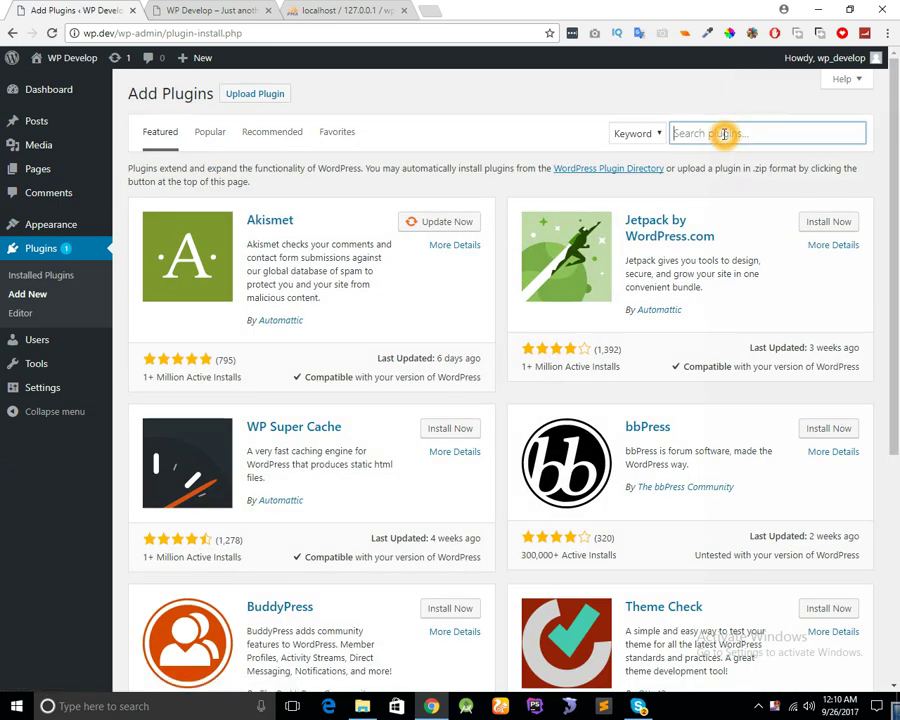
pyautogui.write('sm')
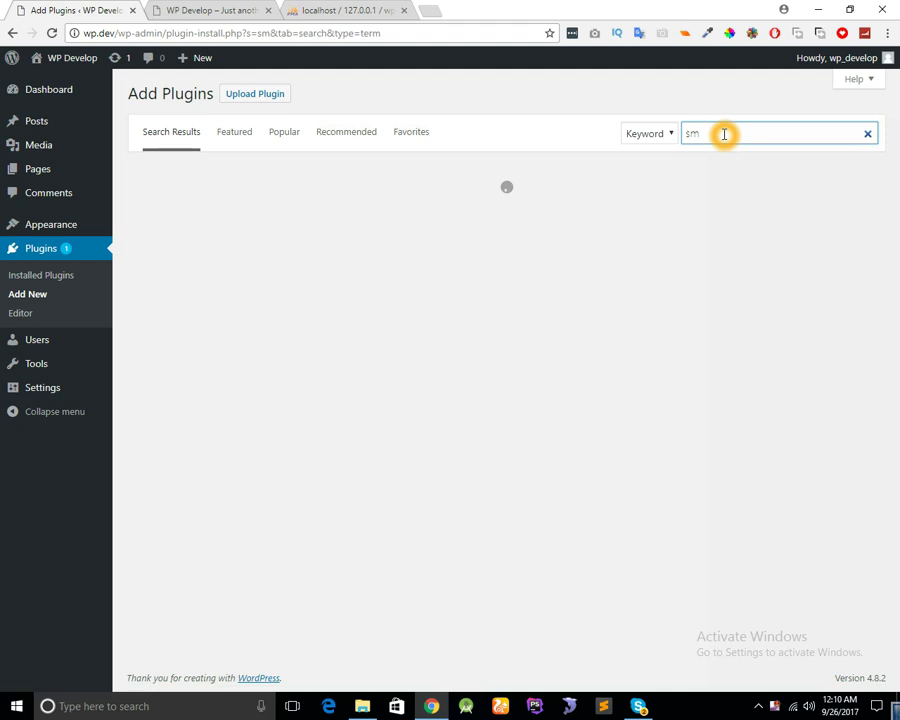
pyautogui.press('Down')
pyautogui.press('Return')
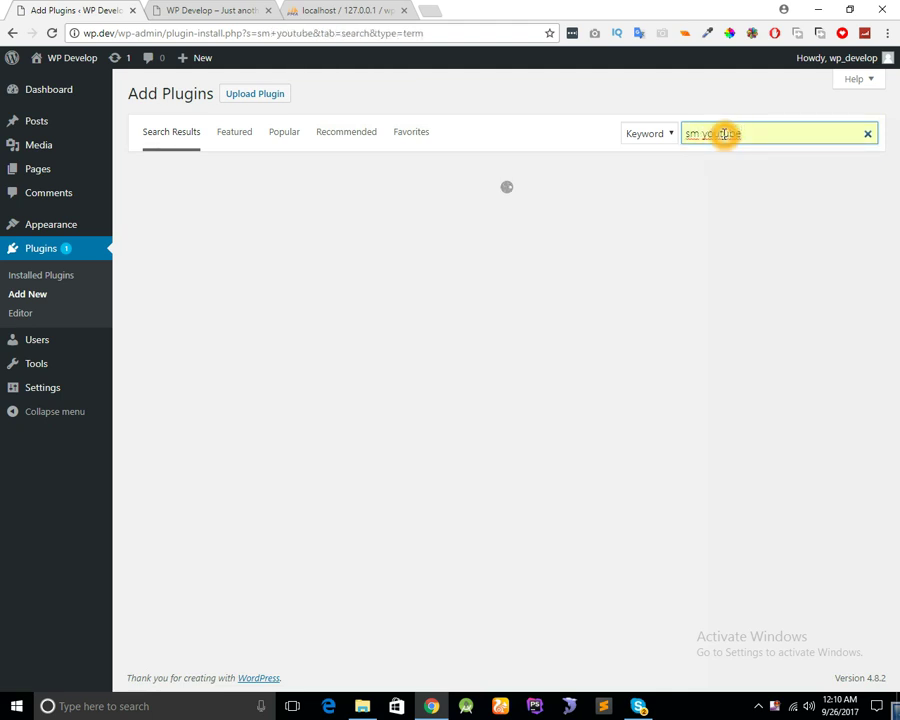
pyautogui.click(794, 134)
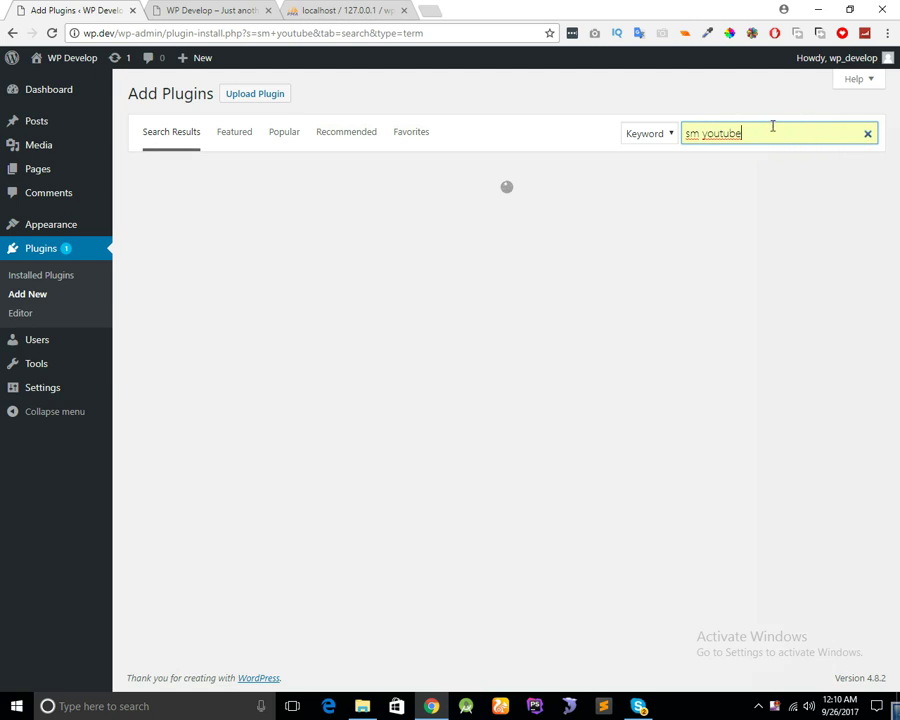
pyautogui.click(772, 126)
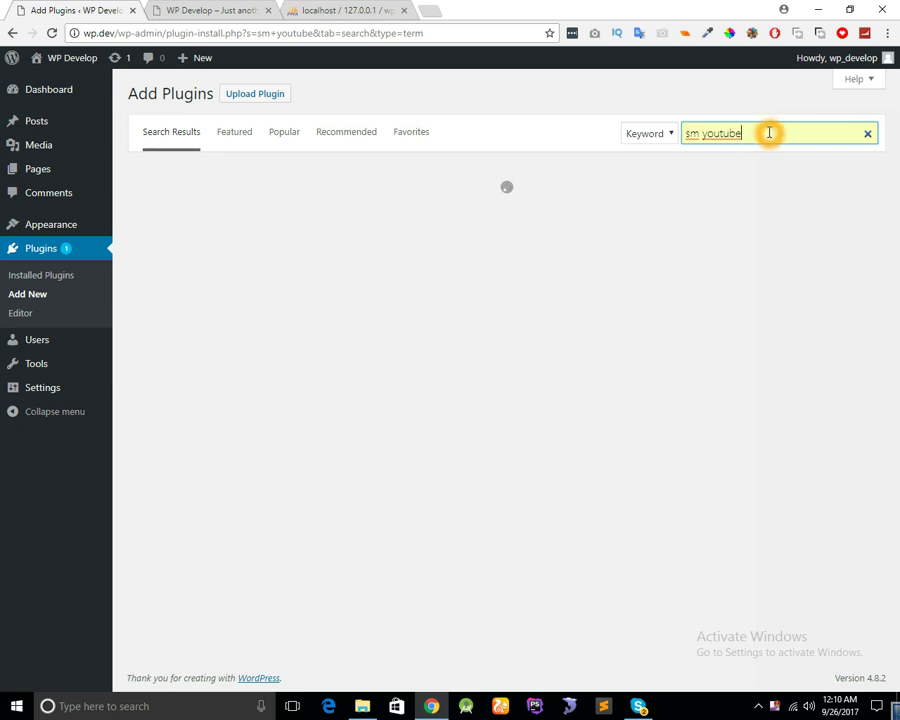
pyautogui.click(670, 140)
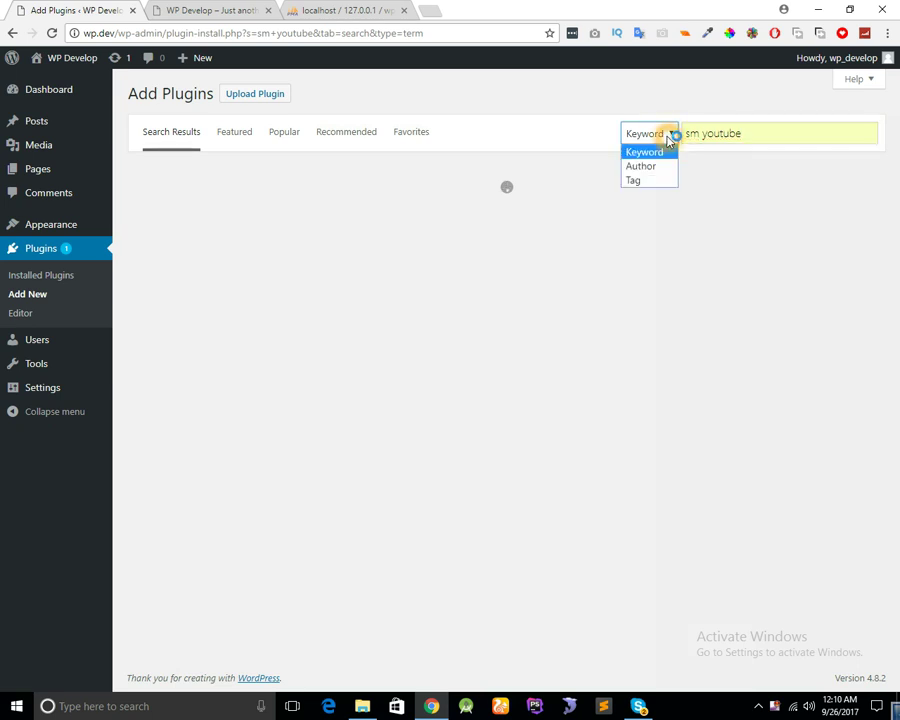
pyautogui.click(788, 122)
pyautogui.tripleClick(790, 130)
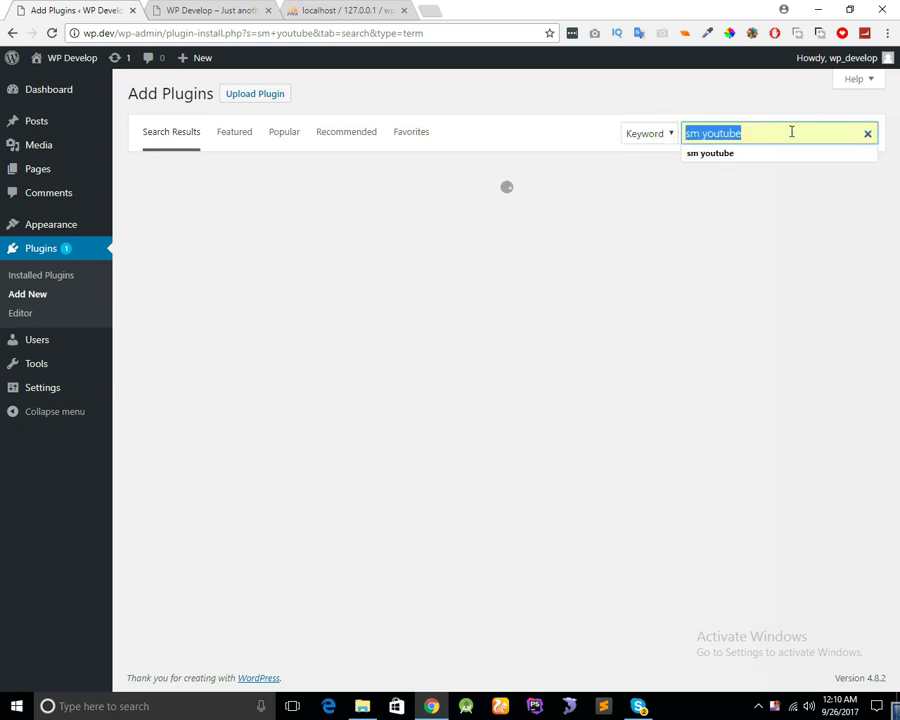
pyautogui.press('BackSpace')
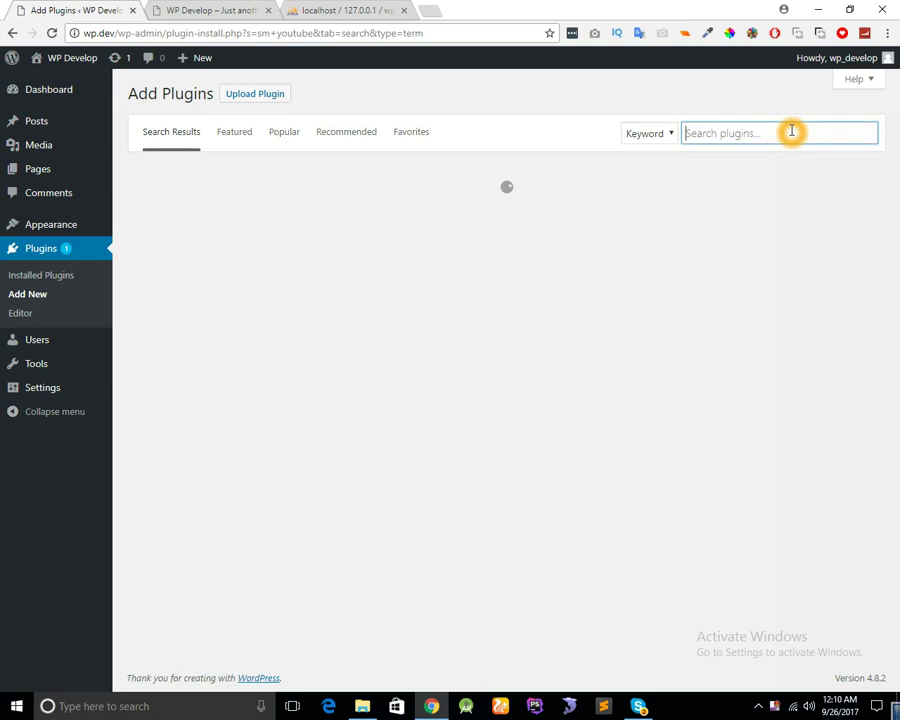
pyautogui.write('sm youtube')
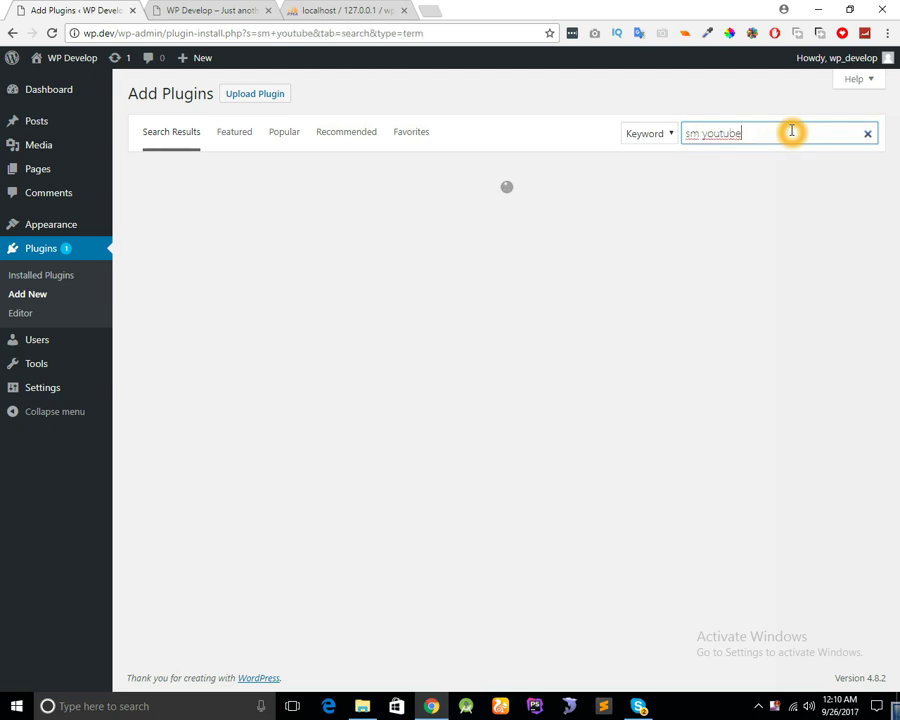
pyautogui.click(792, 174)
pyautogui.click(677, 257)
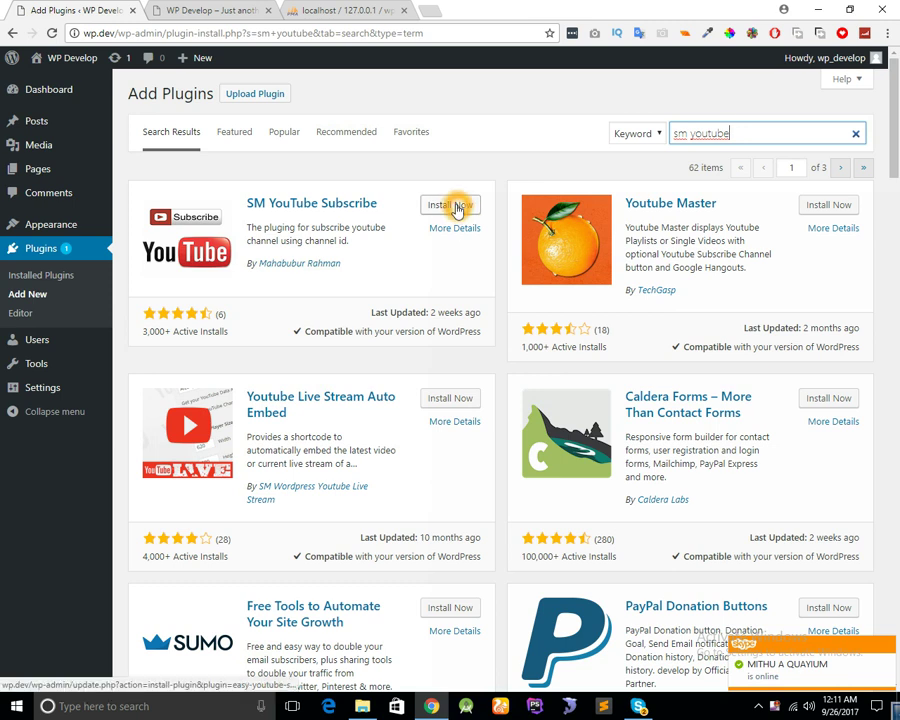
# Install and activate the SM YouTube Subscribe plugin
pyautogui.click(456, 207)
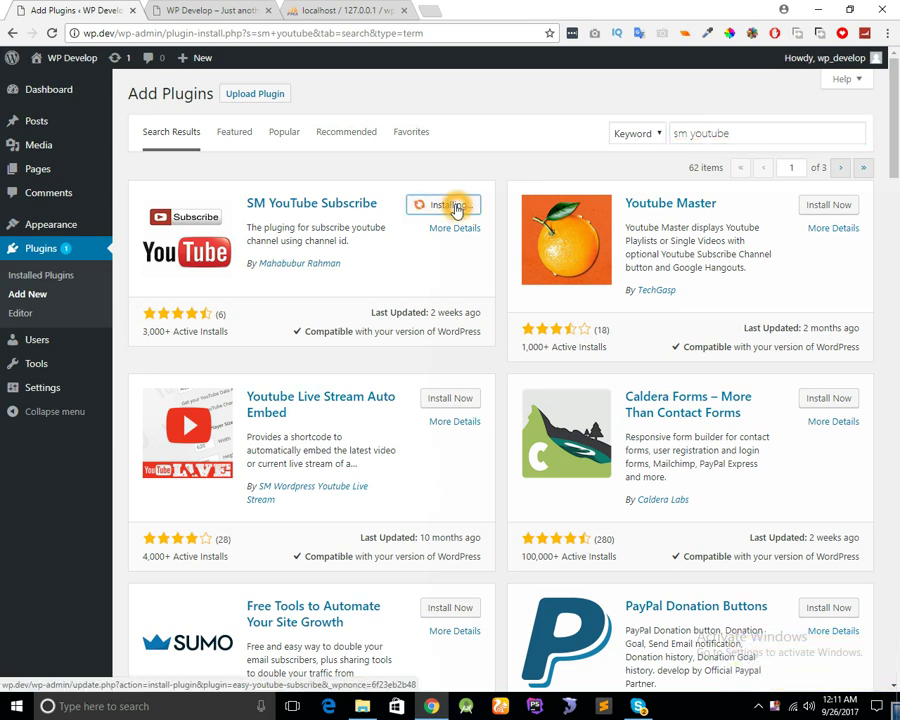
pyautogui.click(413, 199)
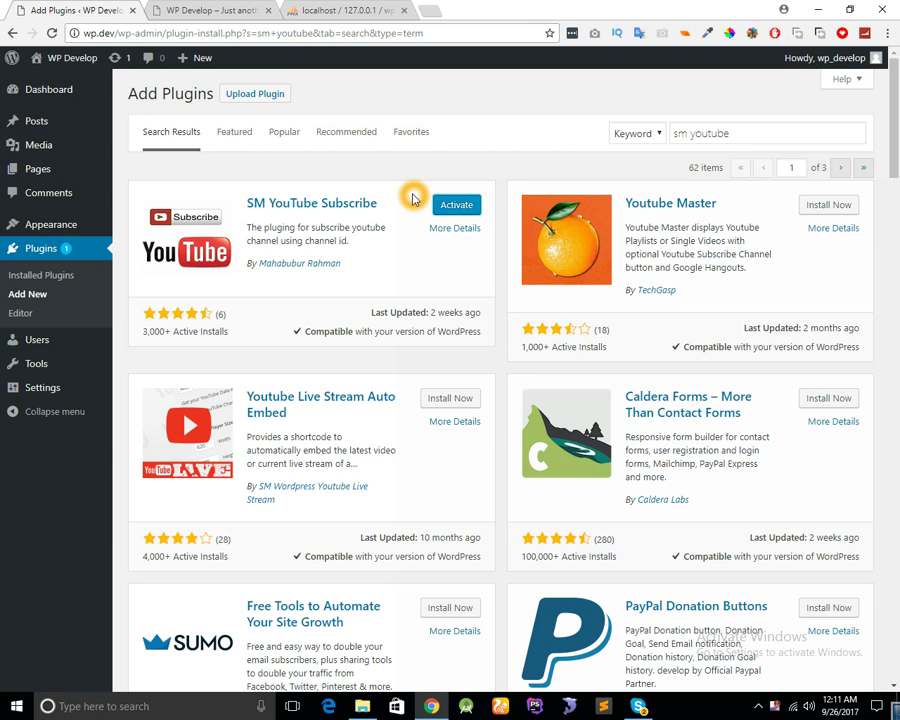
pyautogui.click(457, 208)
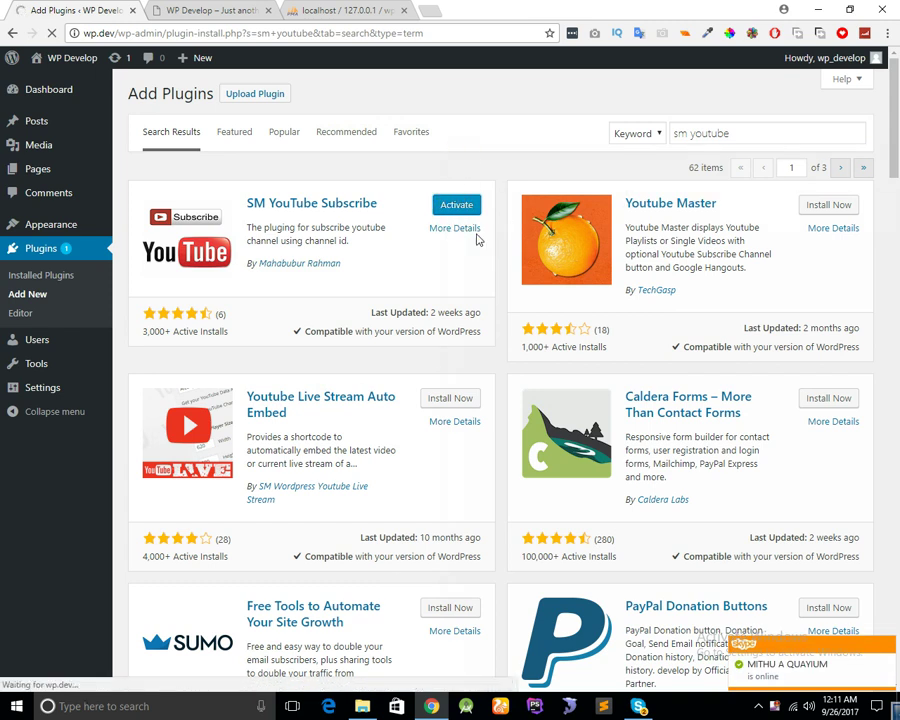
pyautogui.click(457, 203)
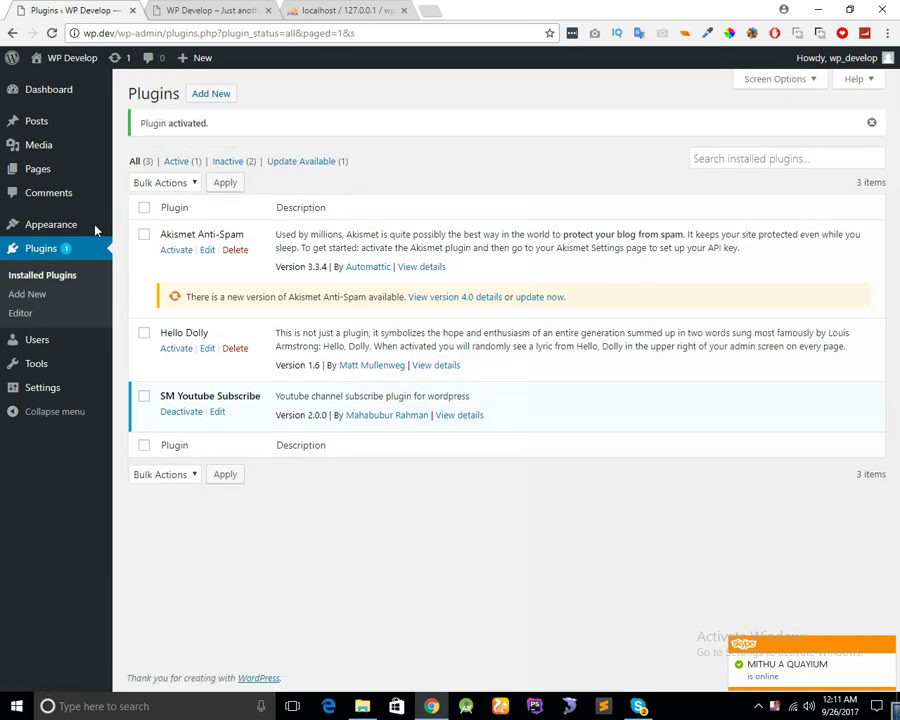
# Add the SM YouTube Subscribe widget to the Sidebar area and place it directly below the Search widget
pyautogui.click(54, 224)
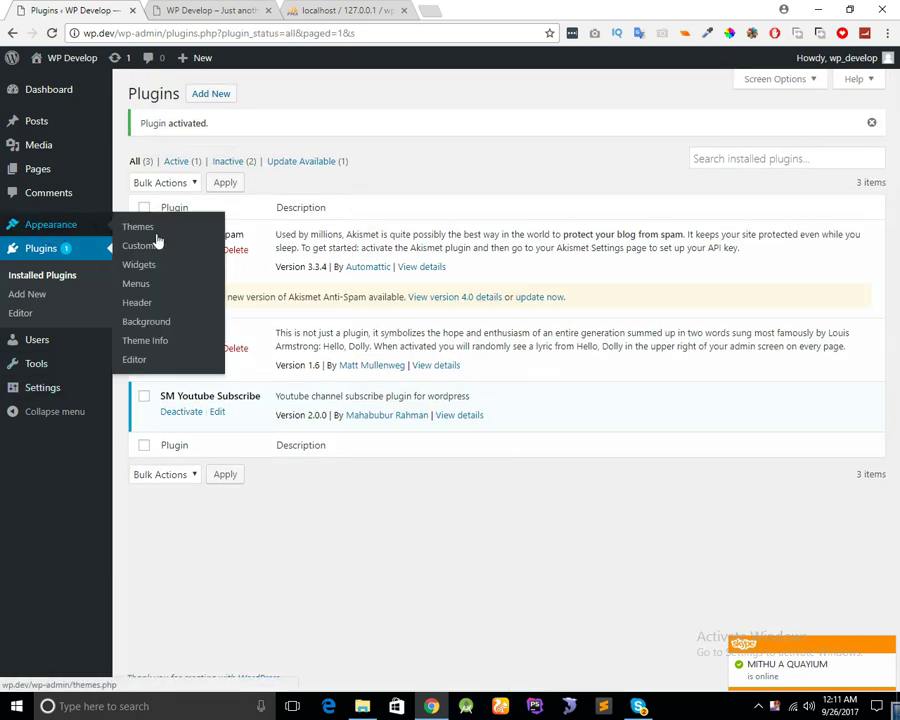
pyautogui.click(146, 266)
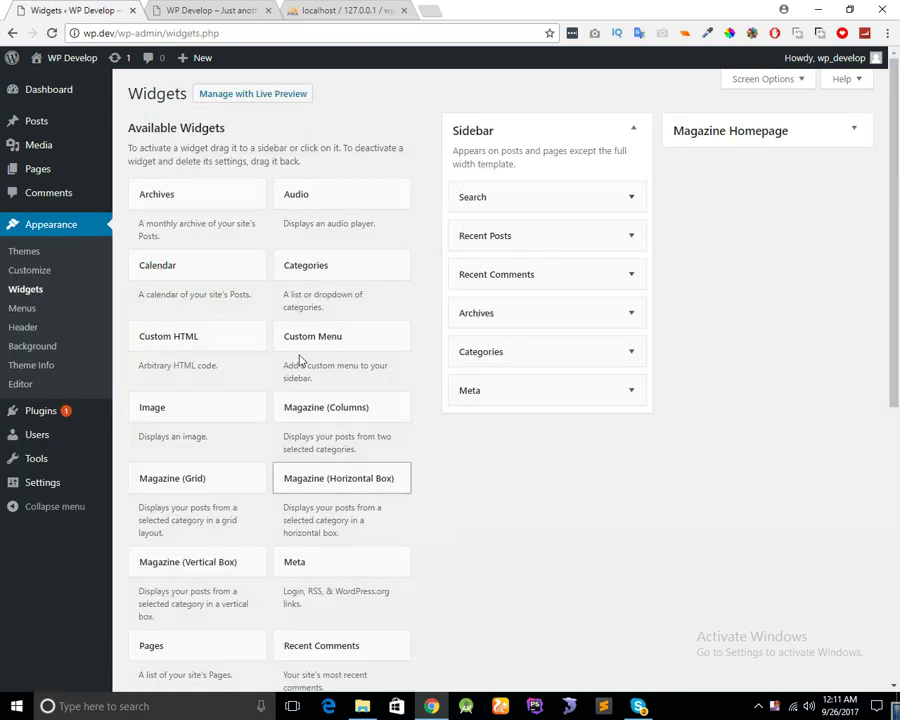
pyautogui.scroll(-4, 301, 307)
pyautogui.click(348, 516)
pyautogui.click(325, 370)
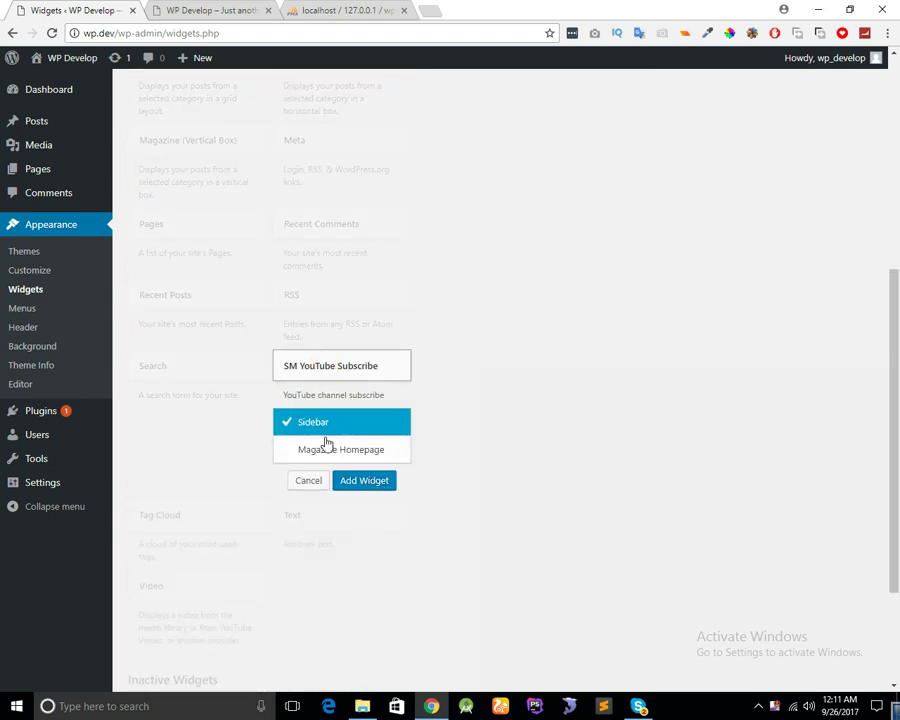
pyautogui.click(362, 485)
pyautogui.click(583, 500)
pyautogui.moveTo(503, 431); pyautogui.dragTo(503, 239)
# Title the SM YouTube Subscribe widget "Follow YouTube Channel" and enable Show Full layout and Show Dark Theme
pyautogui.click(630, 236)
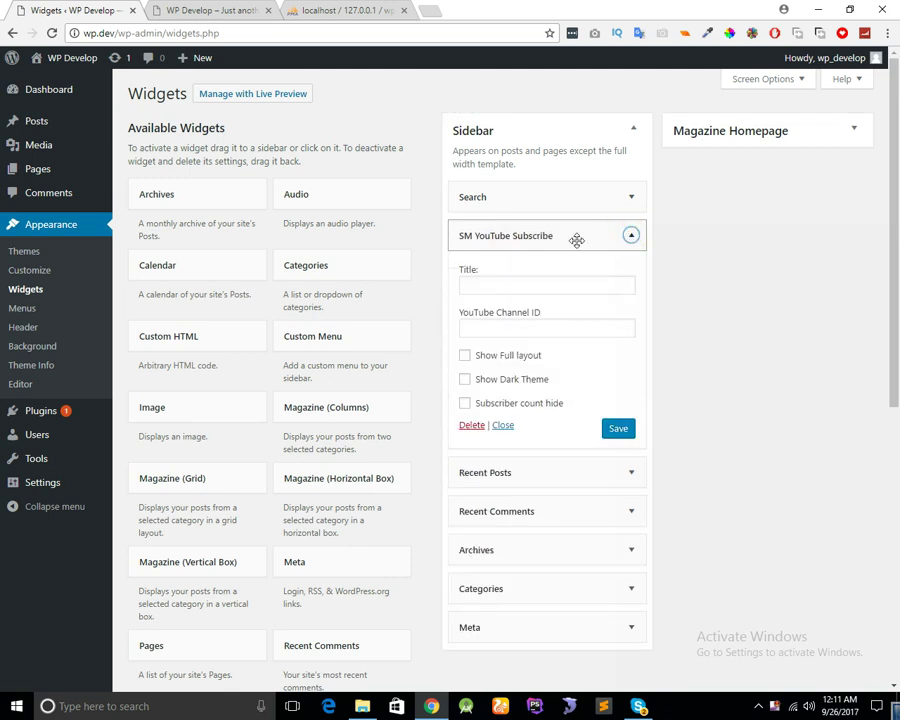
pyautogui.click(493, 285)
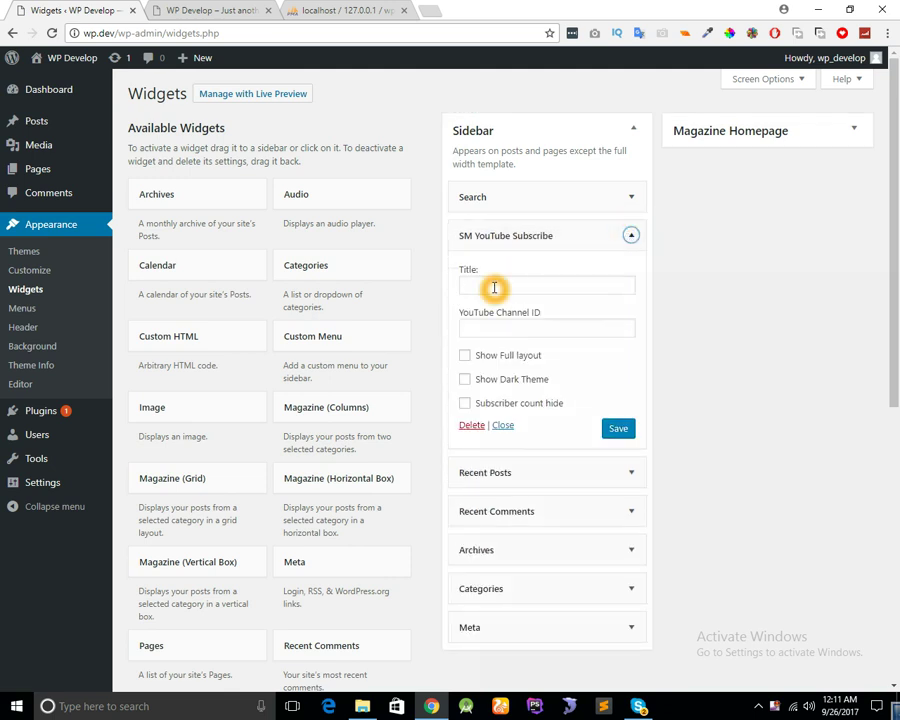
pyautogui.click(590, 284)
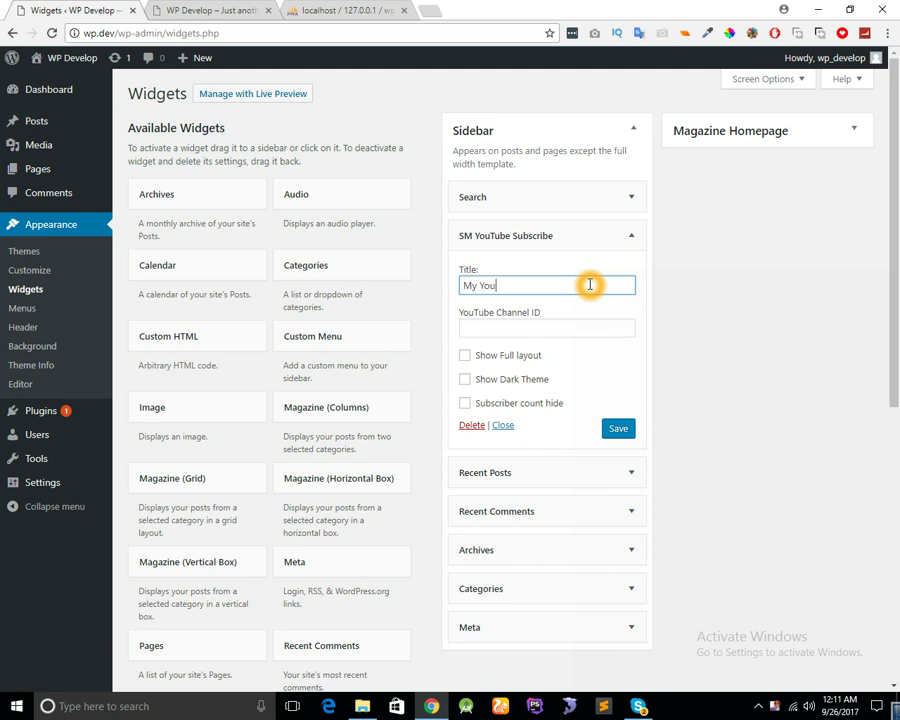
pyautogui.write('My Youtube')
pyautogui.write('T')
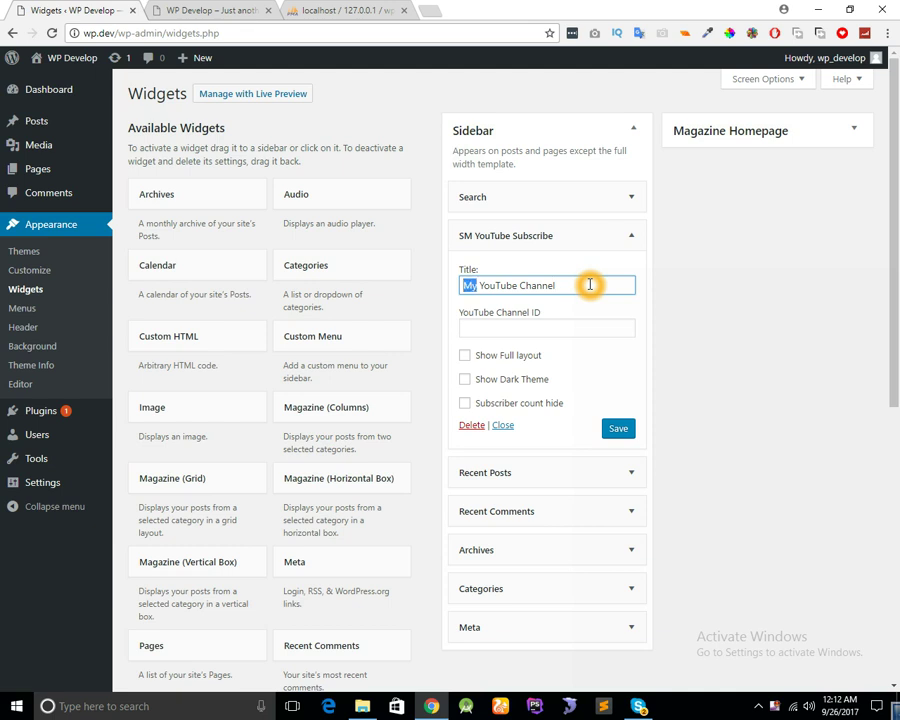
pyautogui.write('Folo')
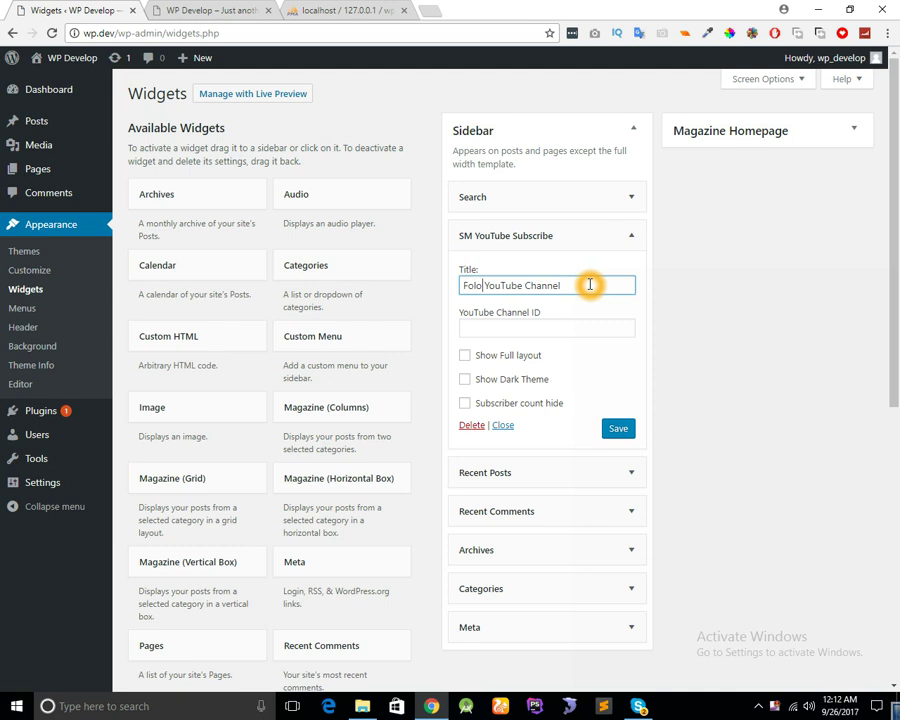
pyautogui.press('BackSpace')
pyautogui.press('BackSpace')
pyautogui.write('llow')
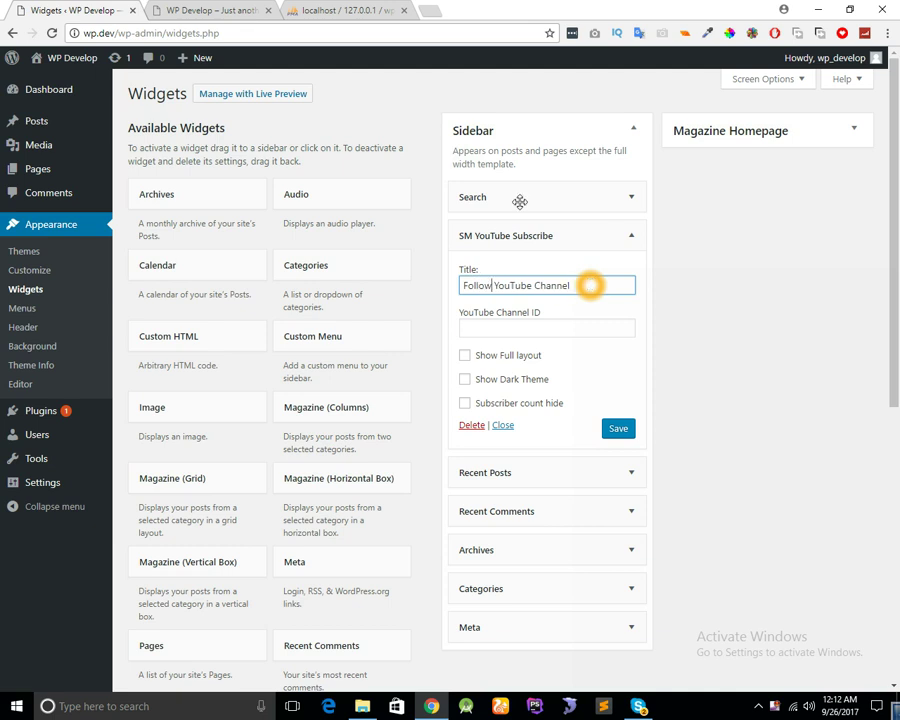
pyautogui.click(490, 361)
pyautogui.click(516, 386)
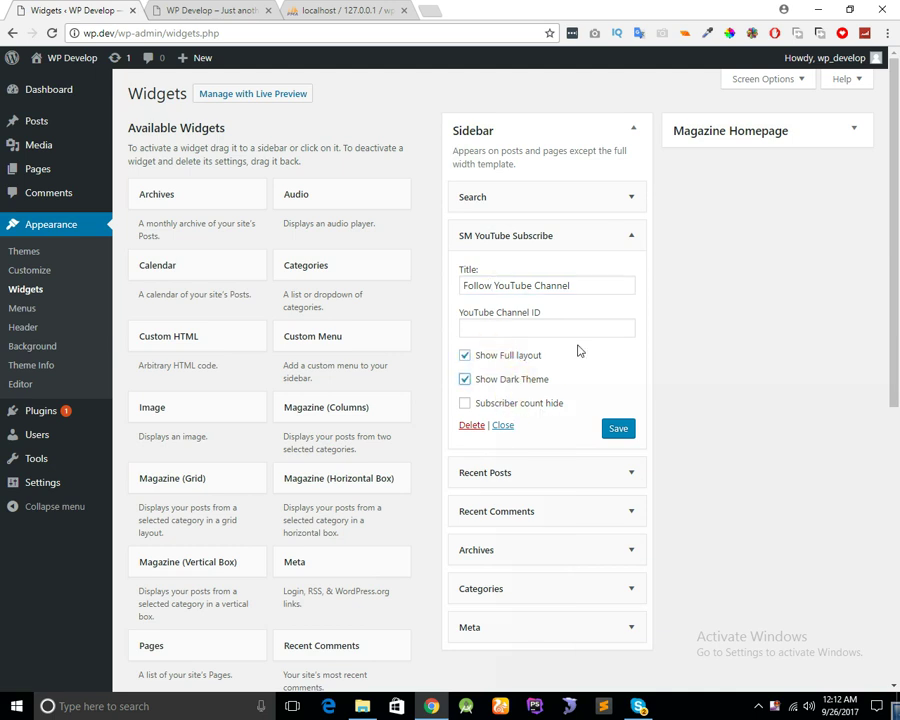
# Open youtube.com in a new browser tab and go to the signed-in account's own channel page
pyautogui.click(437, 13)
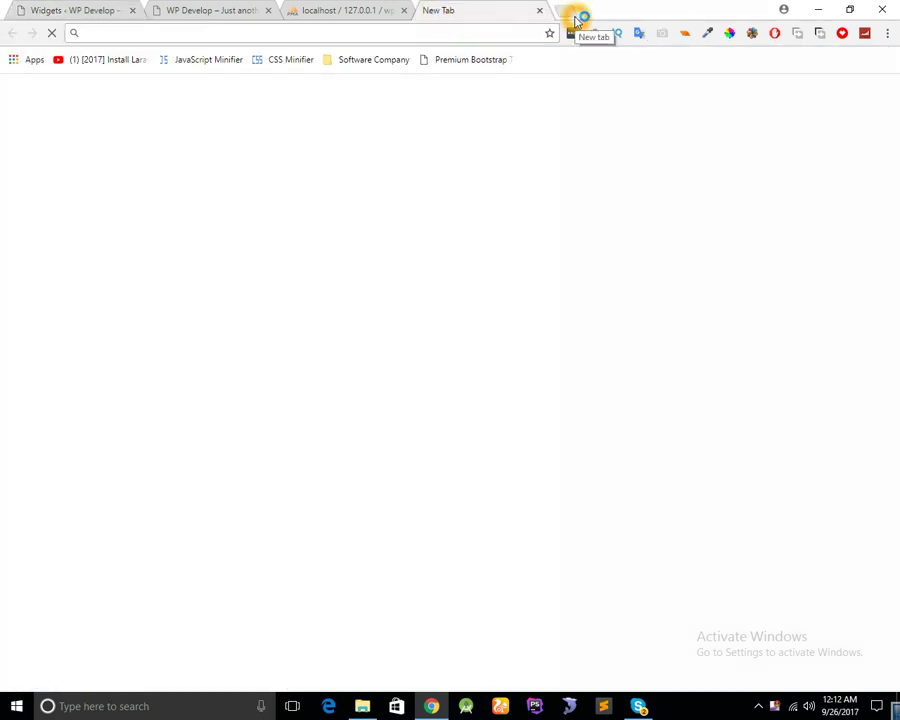
pyautogui.write('you')
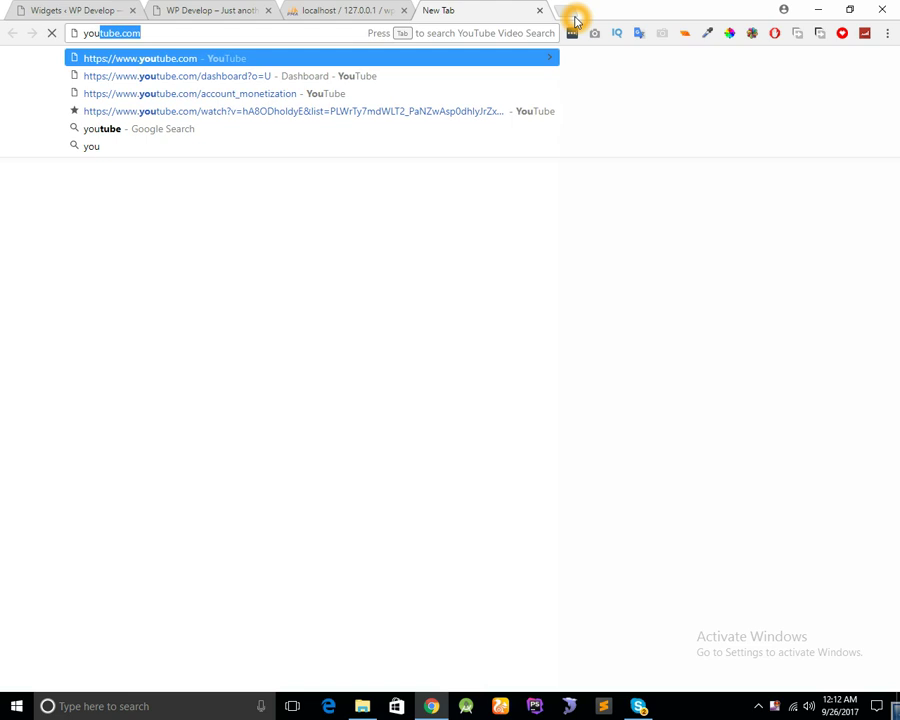
pyautogui.press('Right')
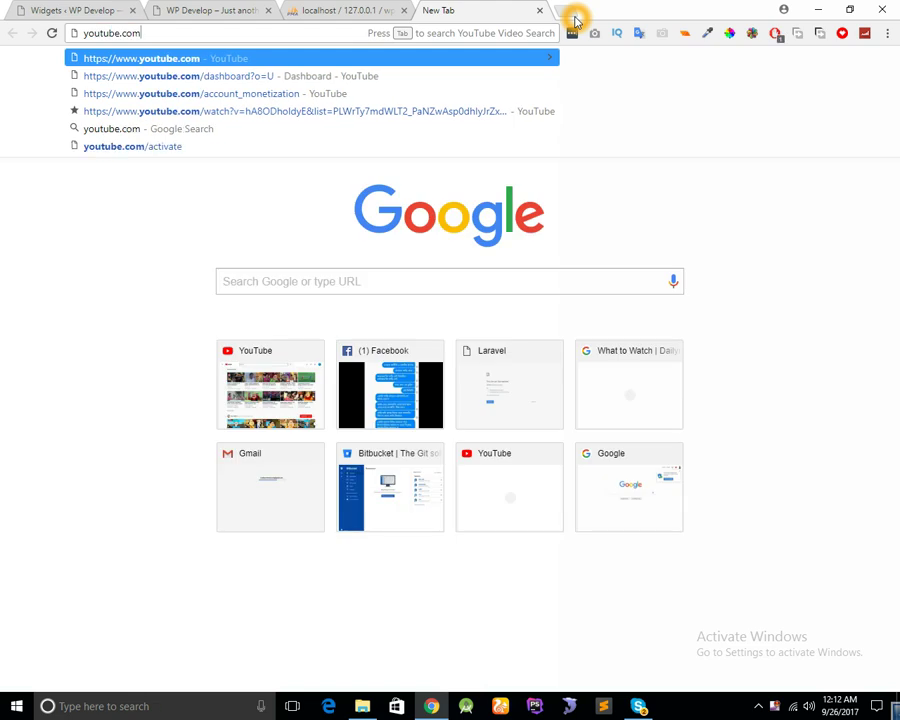
pyautogui.press('Return')
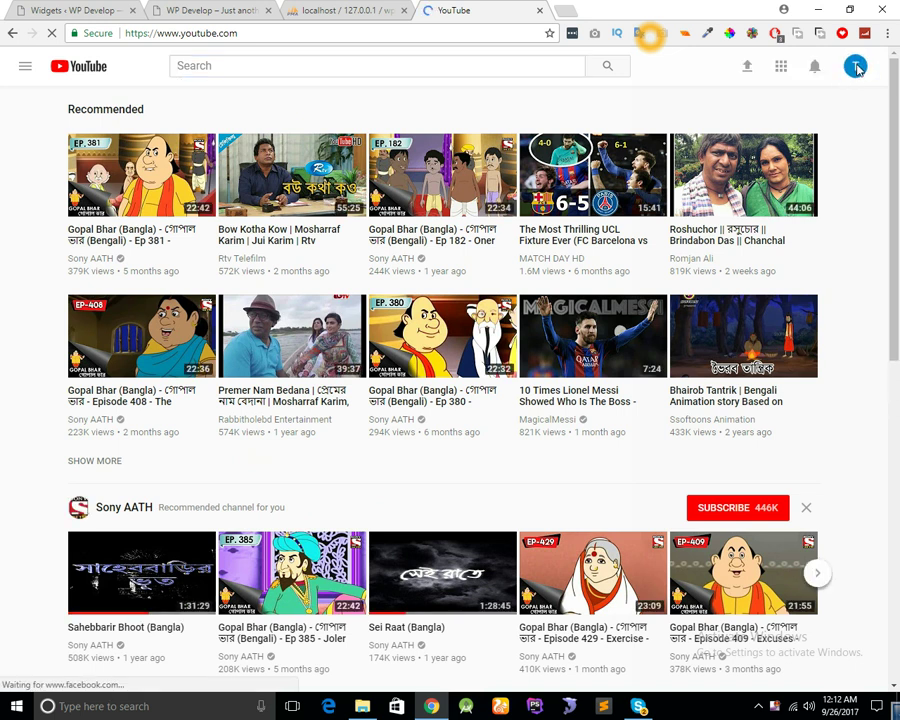
pyautogui.click(856, 67)
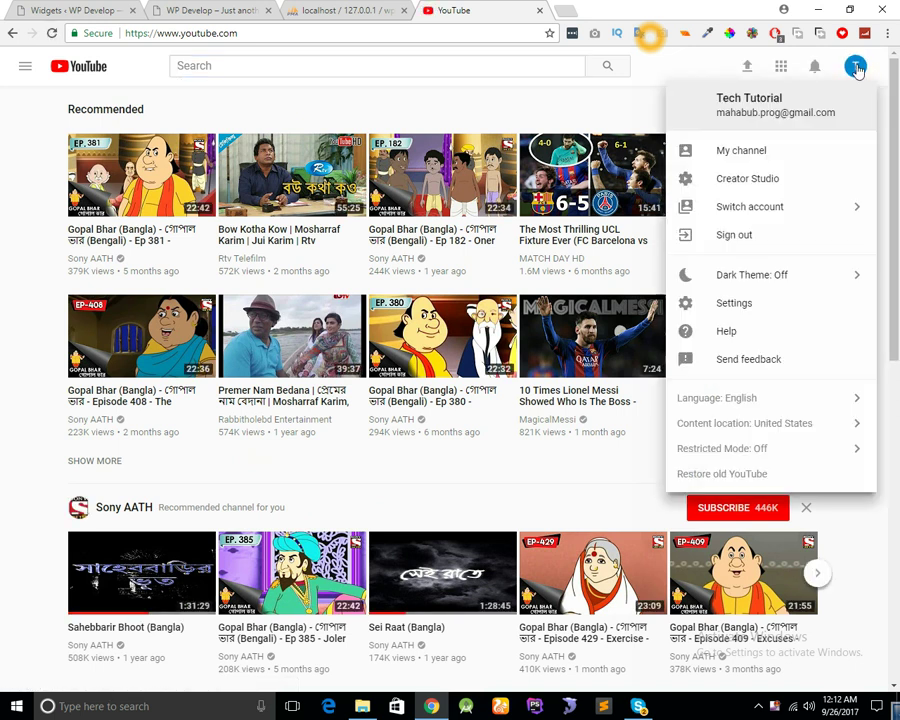
pyautogui.click(741, 152)
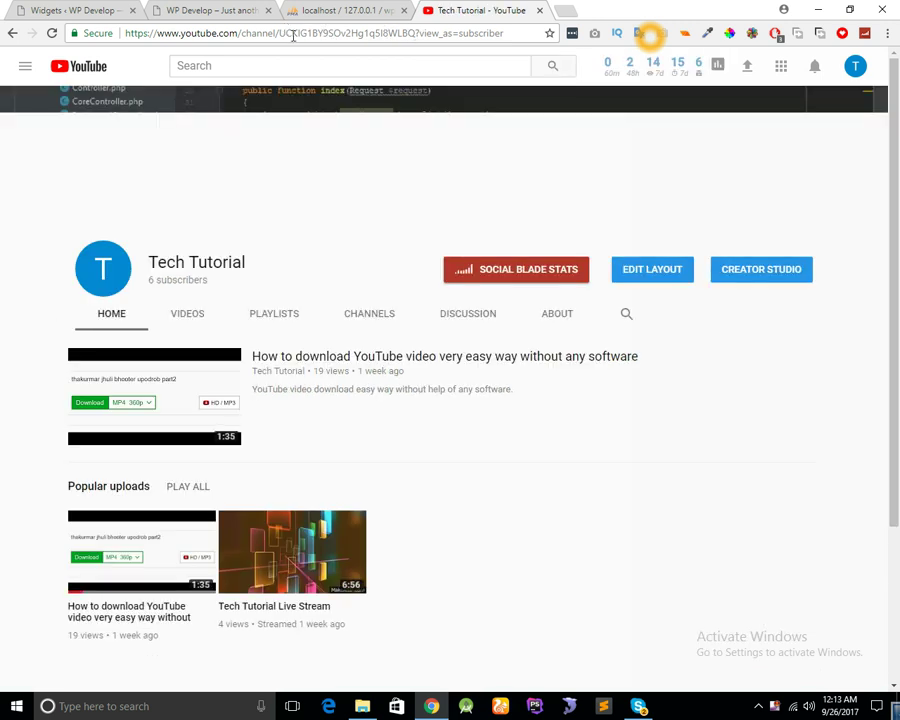
# Copy the channel ID from the YouTube channel's web address into the SM YouTube Subscribe widget's YouTube Channel ID field
pyautogui.doubleClick(335, 33)
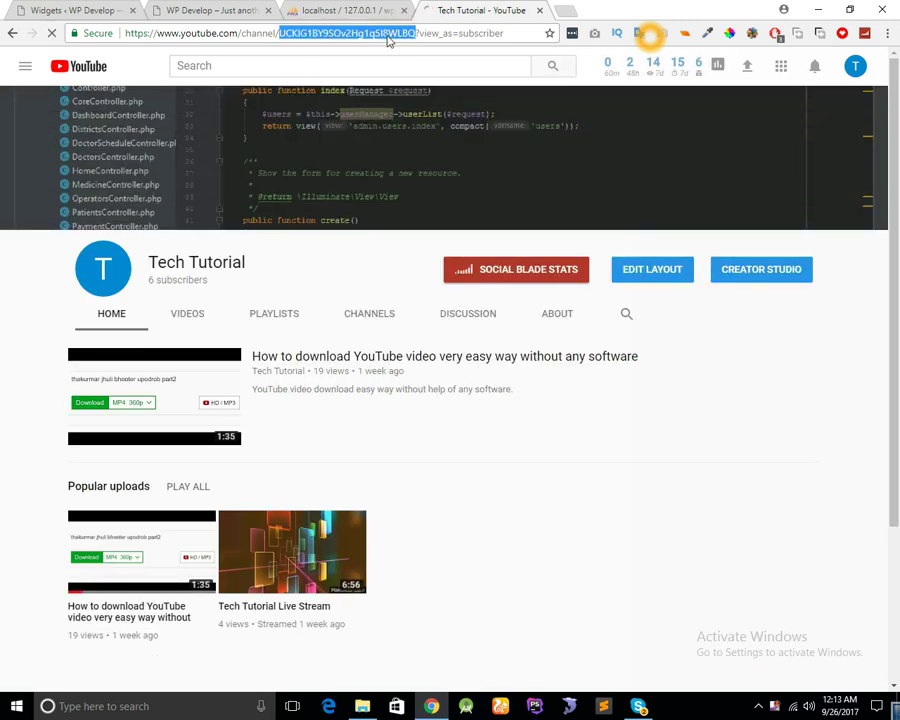
pyautogui.click(38, 12)
pyautogui.click(496, 330)
pyautogui.write('UCKIGTBY9SOv2Hg1q5I8WLBQ')
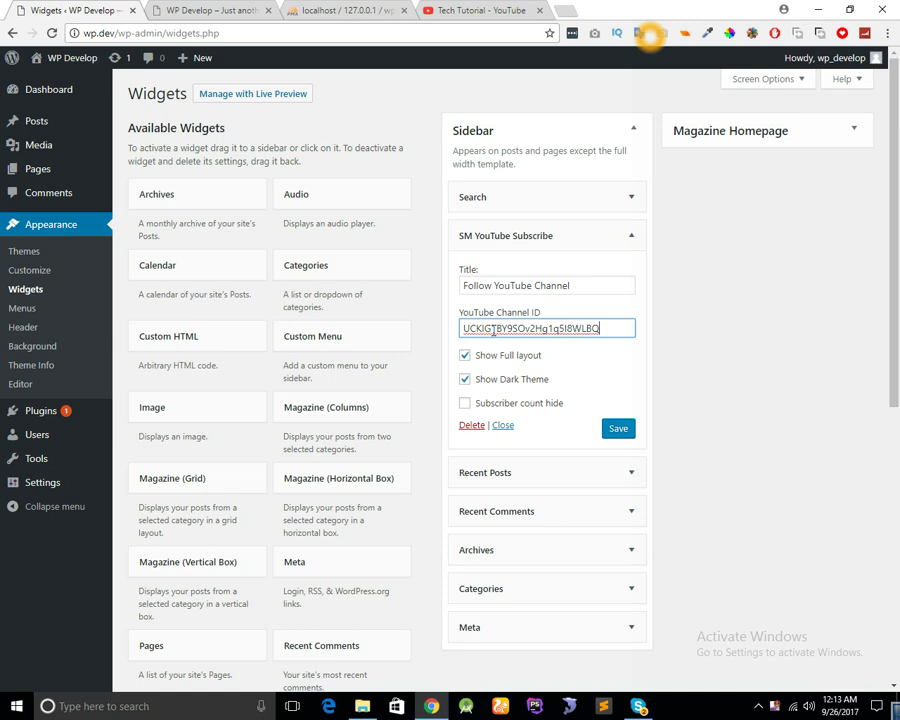
# Save the SM YouTube Subscribe widget and reload the site's front page to check its sidebar
pyautogui.click(619, 431)
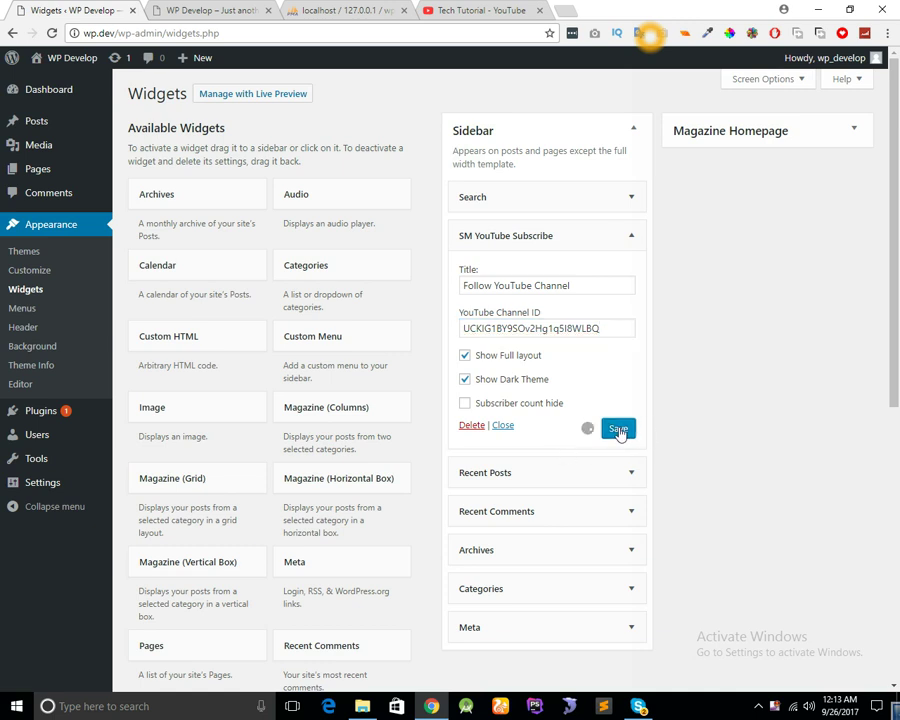
pyautogui.click(190, 10)
pyautogui.click(52, 34)
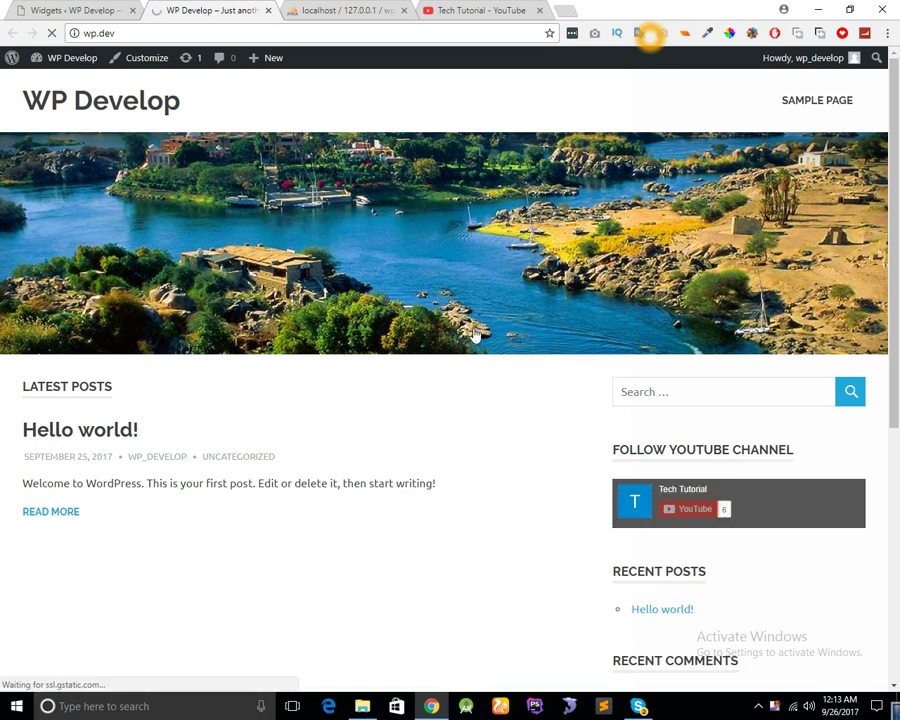
# Open the theme Customizer and expand the SM YouTube Subscribe widget's settings in the Sidebar area
pyautogui.click(90, 12)
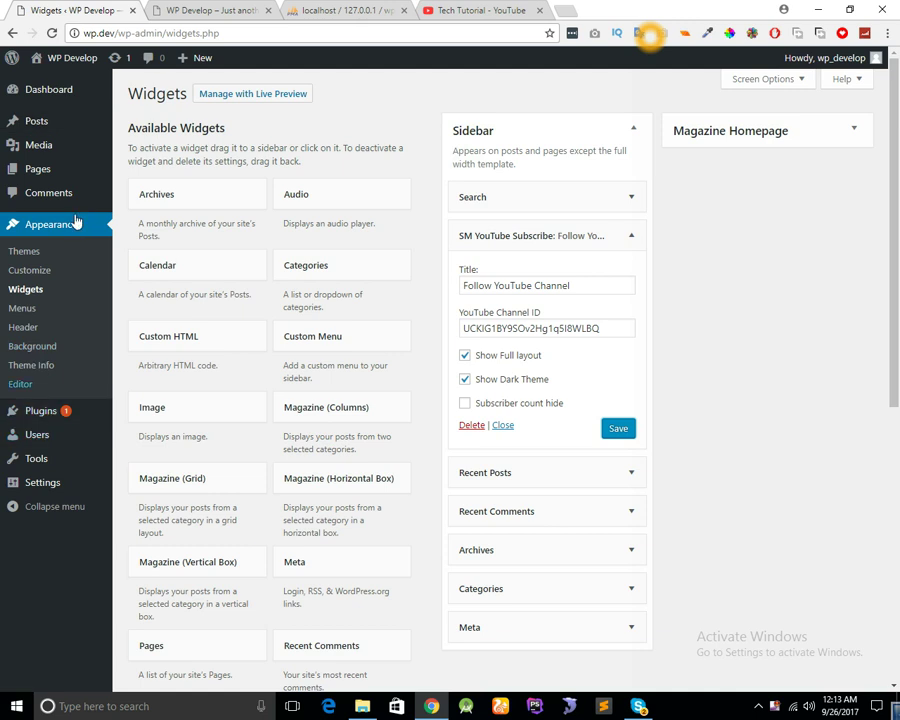
pyautogui.click(29, 273)
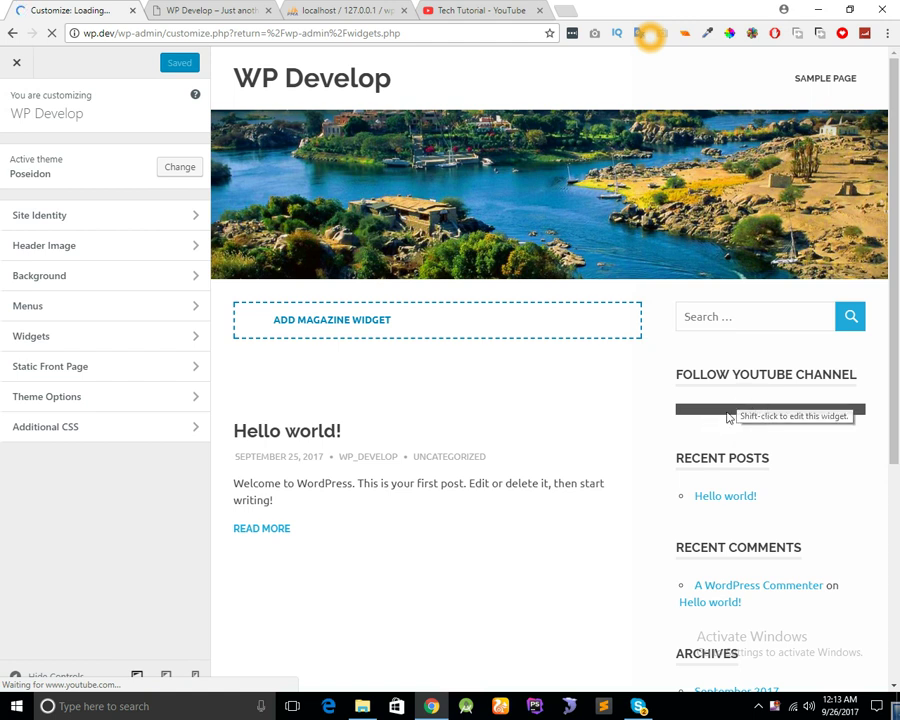
pyautogui.click(111, 345)
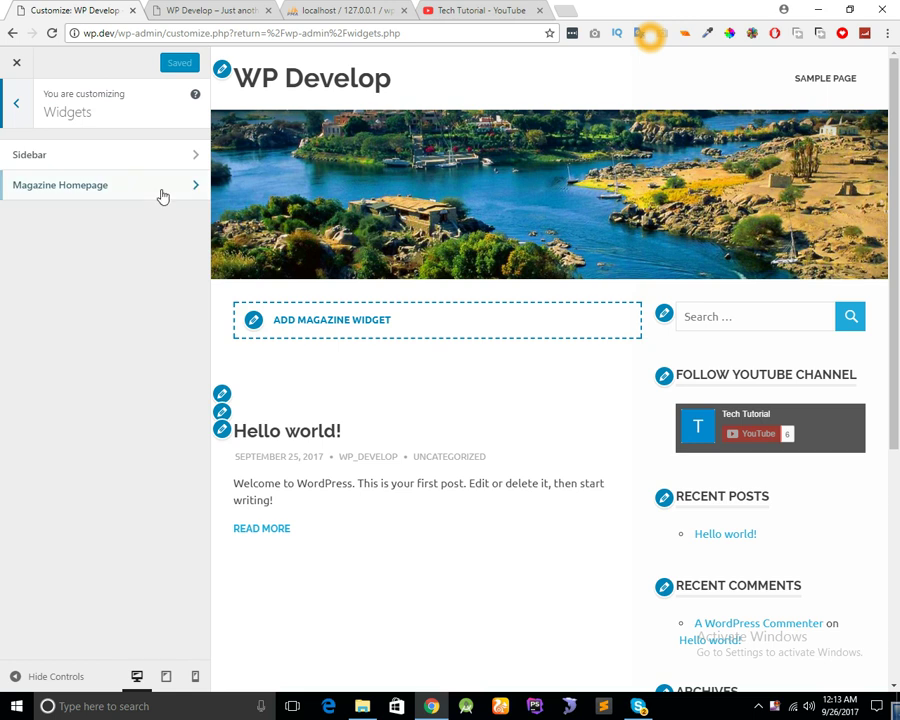
pyautogui.click(134, 157)
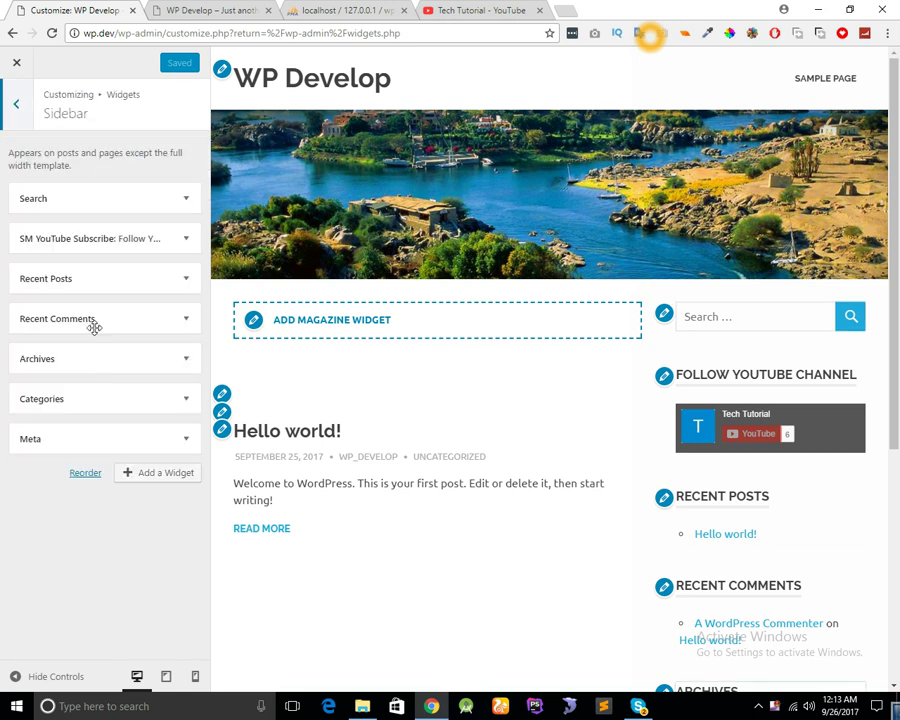
pyautogui.click(186, 241)
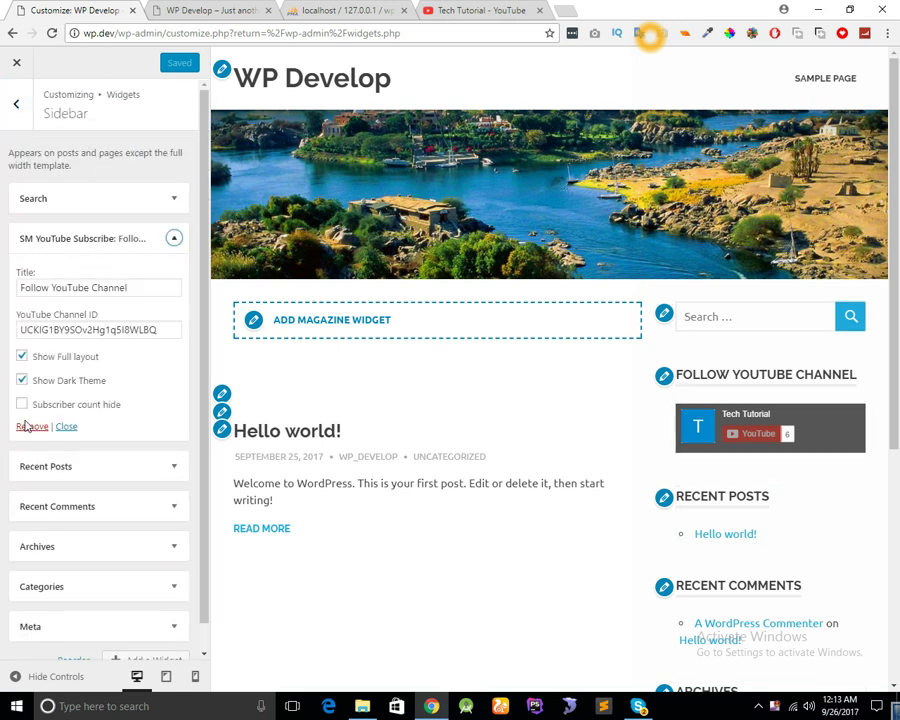
# Preview the widget without Show Dark Theme and Show Full layout and with Subscriber count hide enabled, restoring each option
pyautogui.click(21, 381)
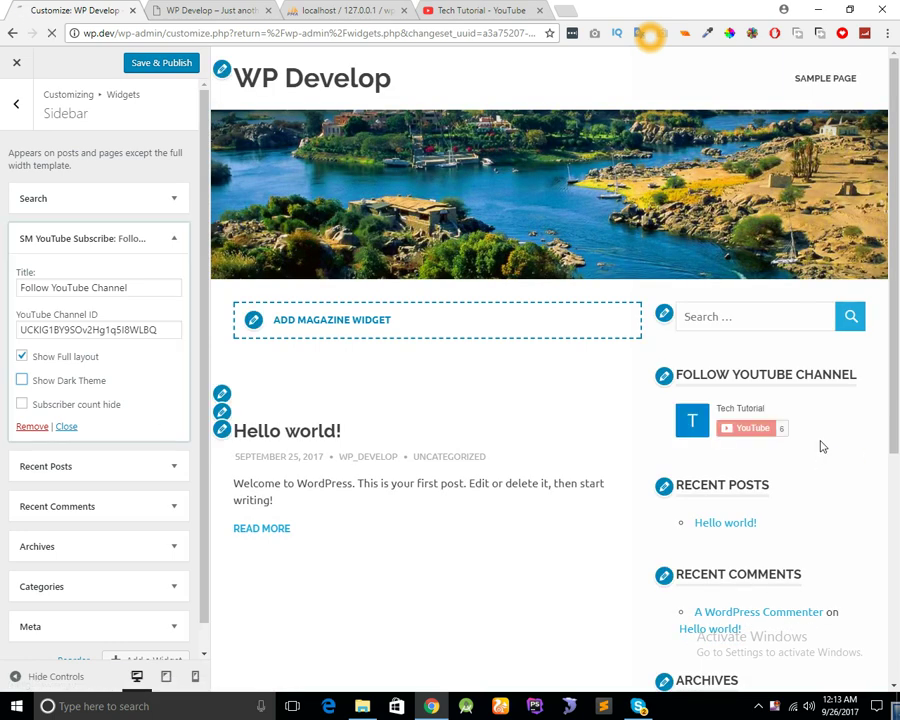
pyautogui.click(23, 357)
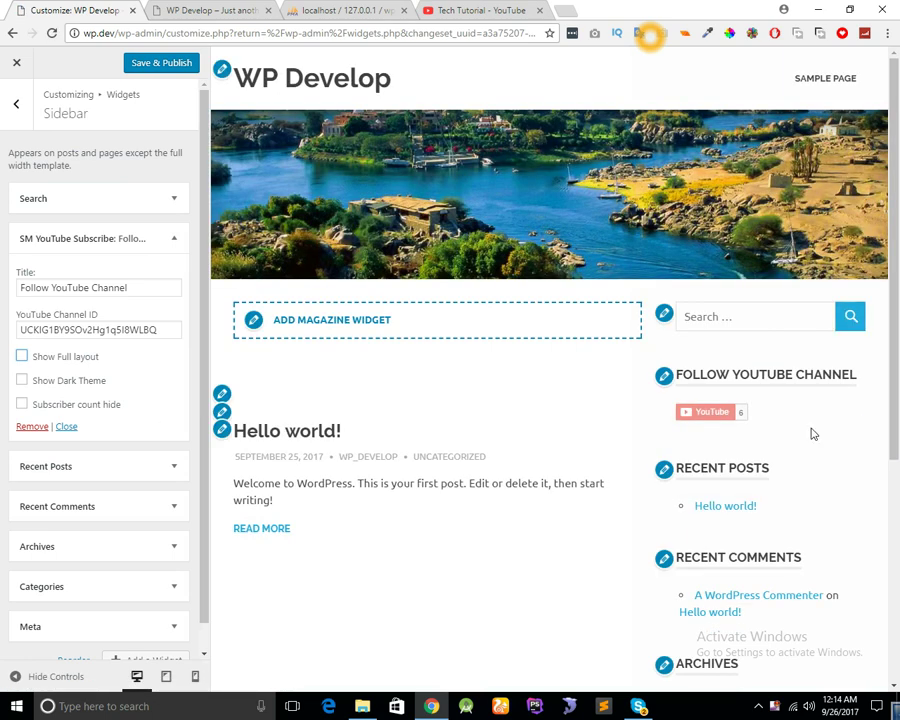
pyautogui.click(22, 357)
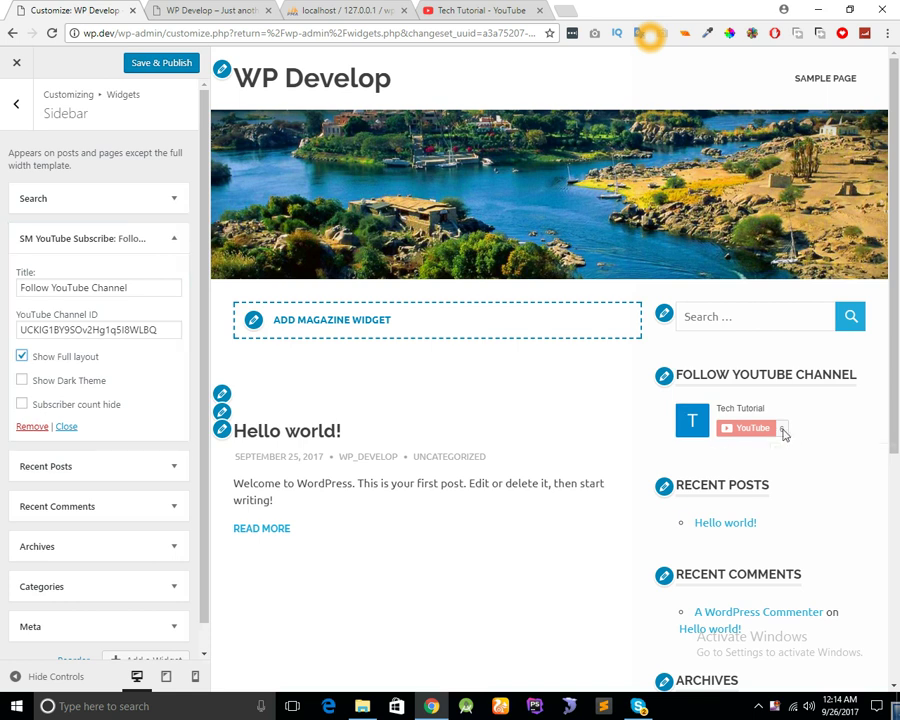
pyautogui.click(21, 404)
pyautogui.click(21, 381)
pyautogui.click(21, 405)
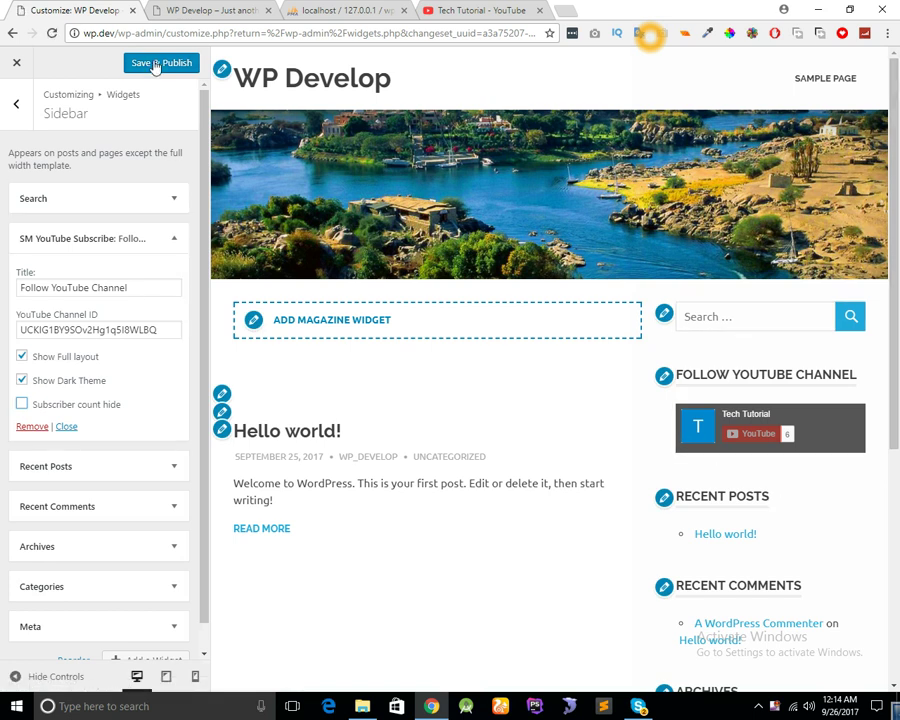
# Save and publish the Customizer settings and return to the site's front page to view the subscribe widget
pyautogui.click(155, 66)
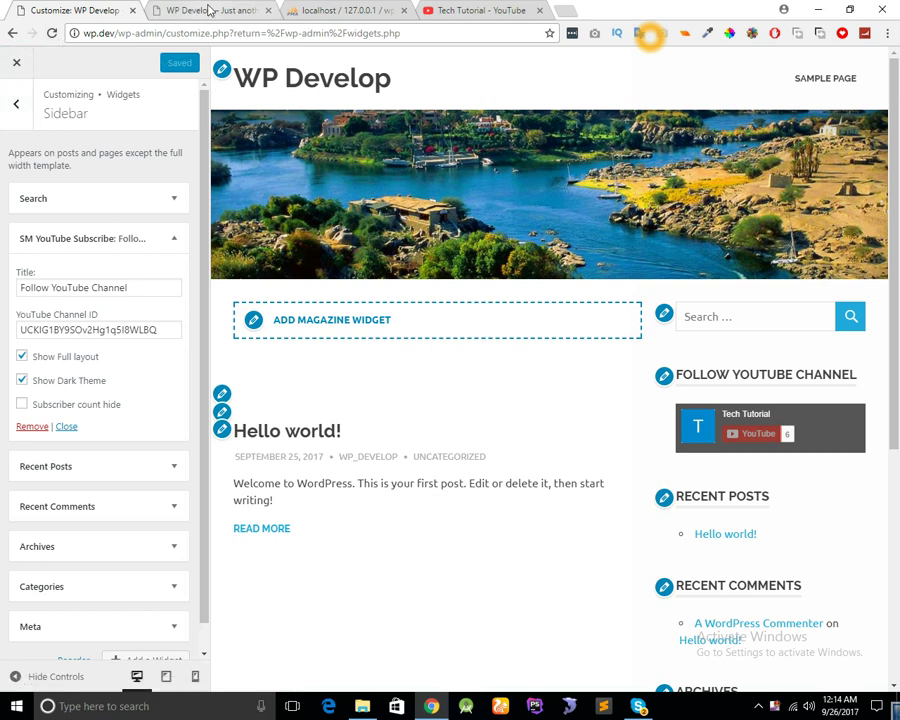
pyautogui.click(209, 10)
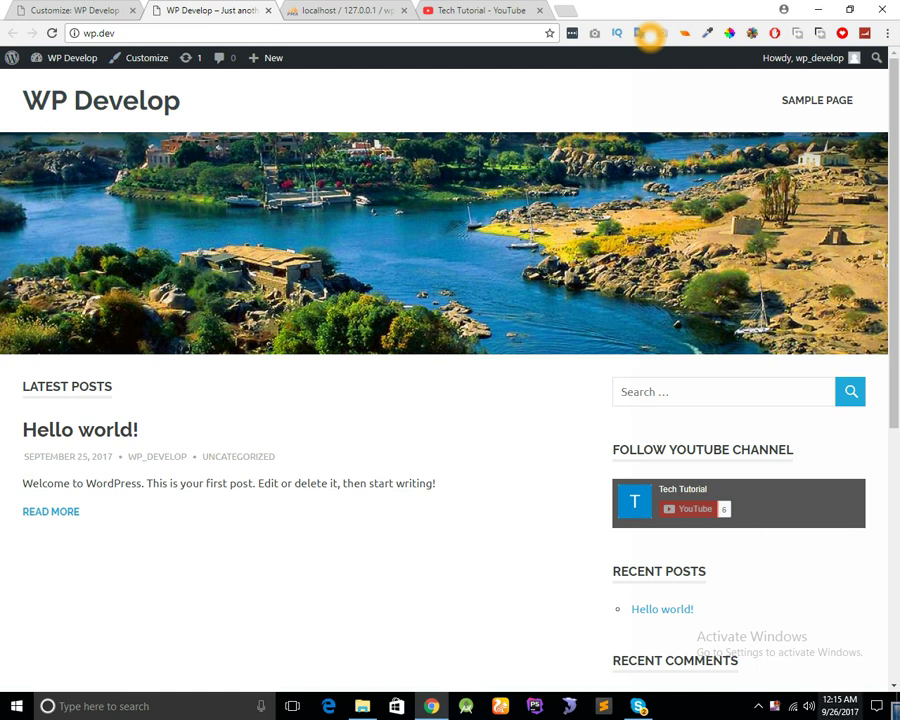
pyautogui.rightClick(776, 712)
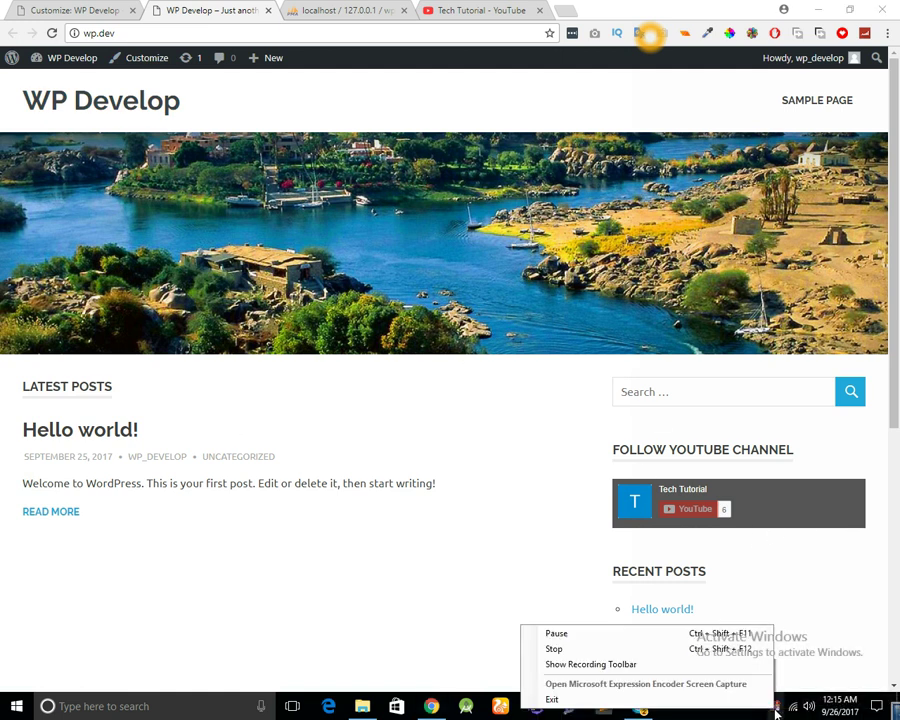